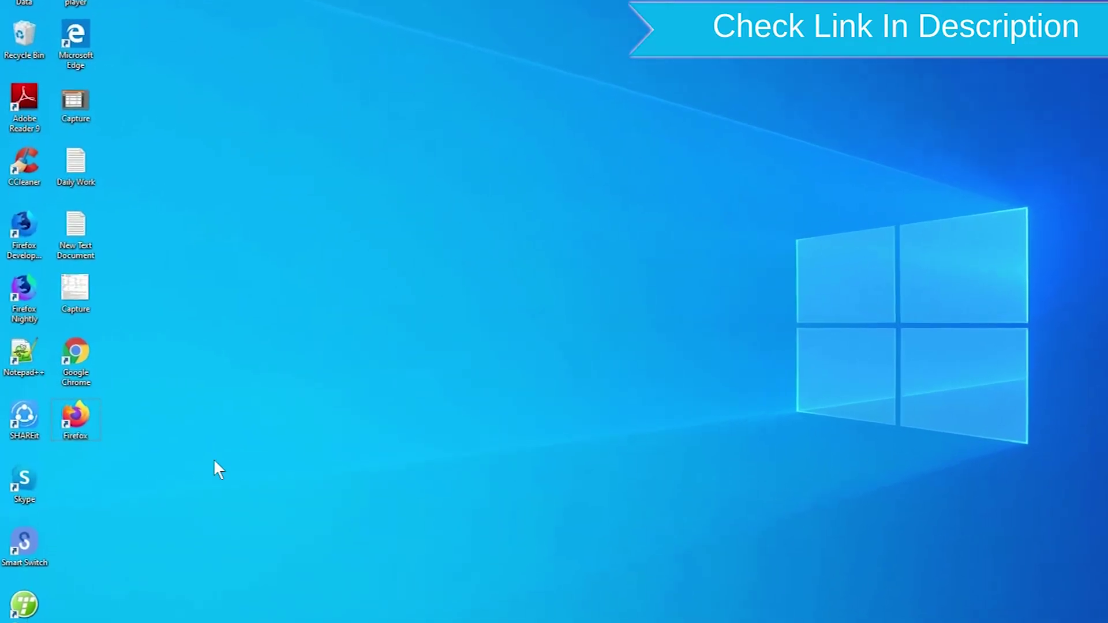
Launch Chrome from its desktop shortcut, search 'google find my device', and open the Find My Device result
drag(220, 489, 80, 344)
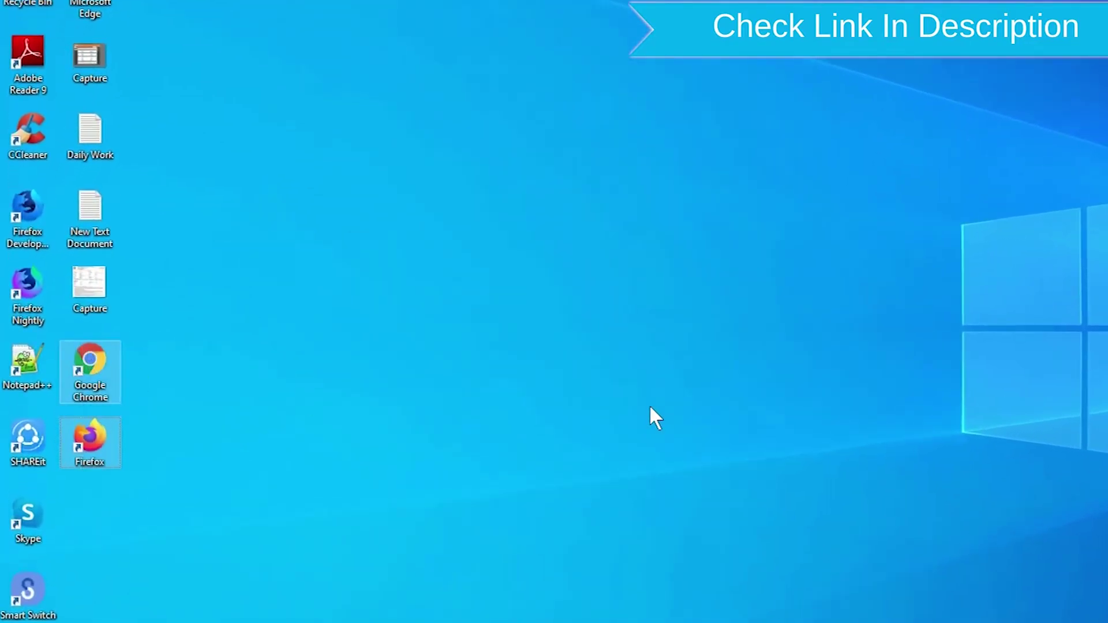
click(641, 419)
right_click(101, 441)
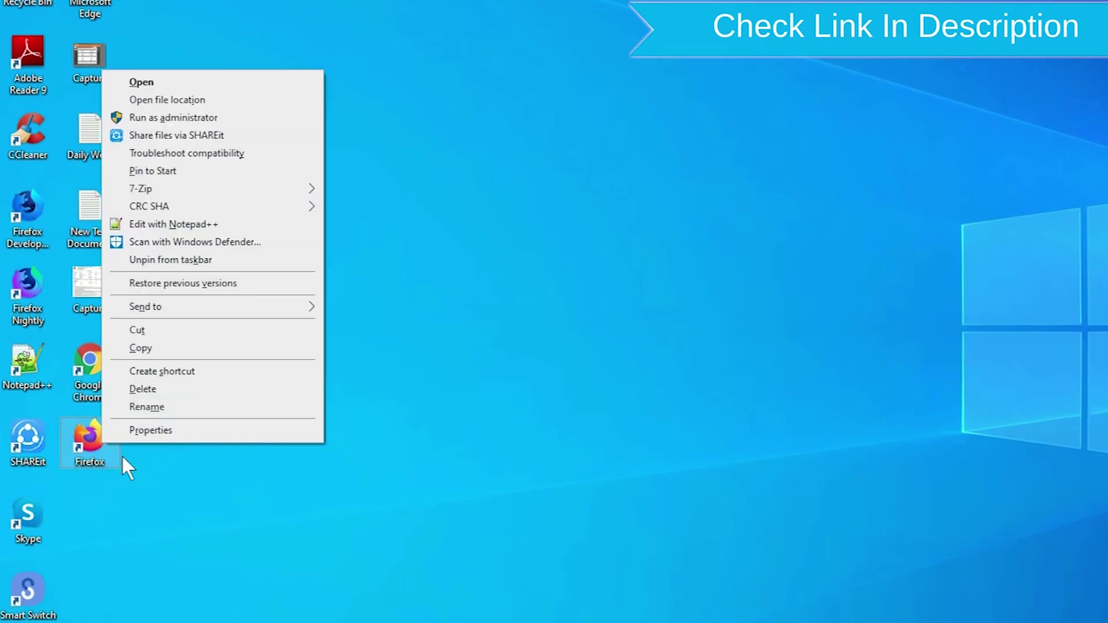
click(208, 87)
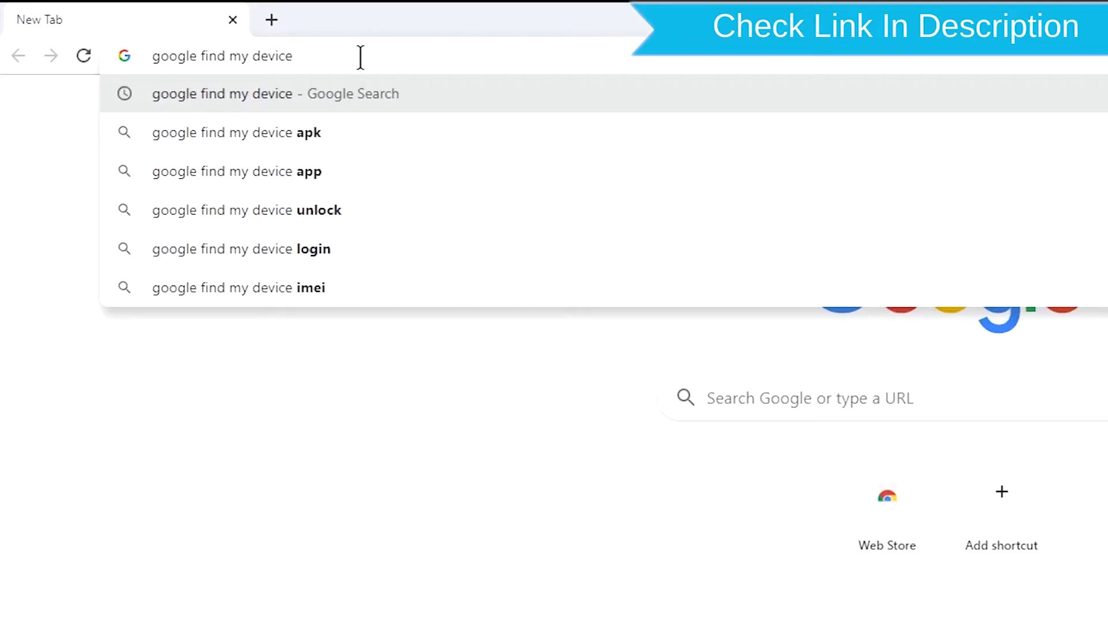
key(Return)
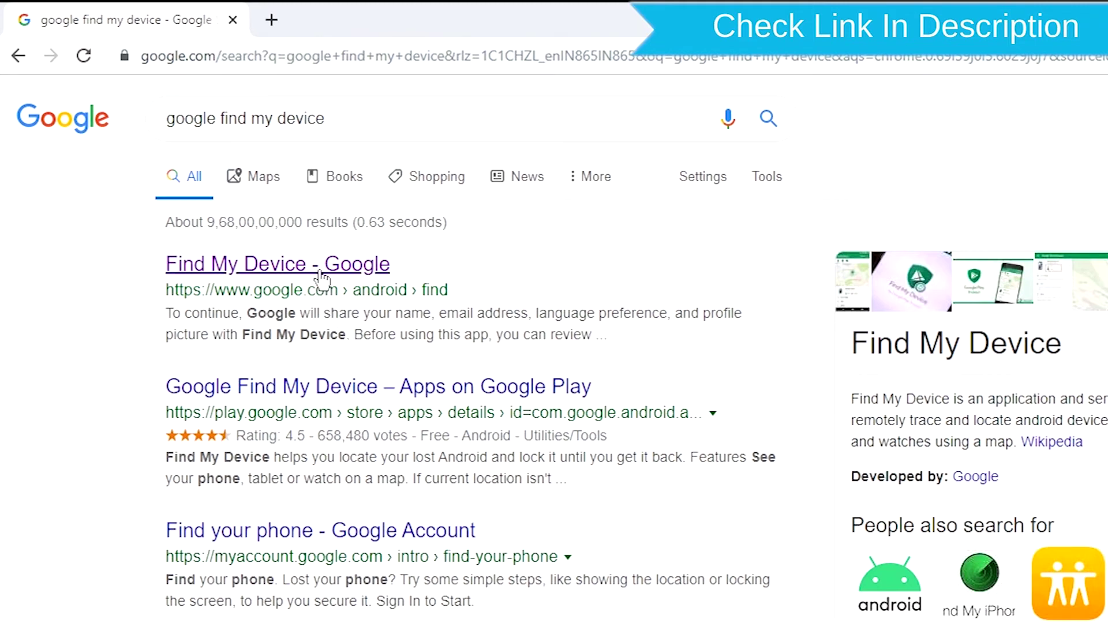
click(323, 276)
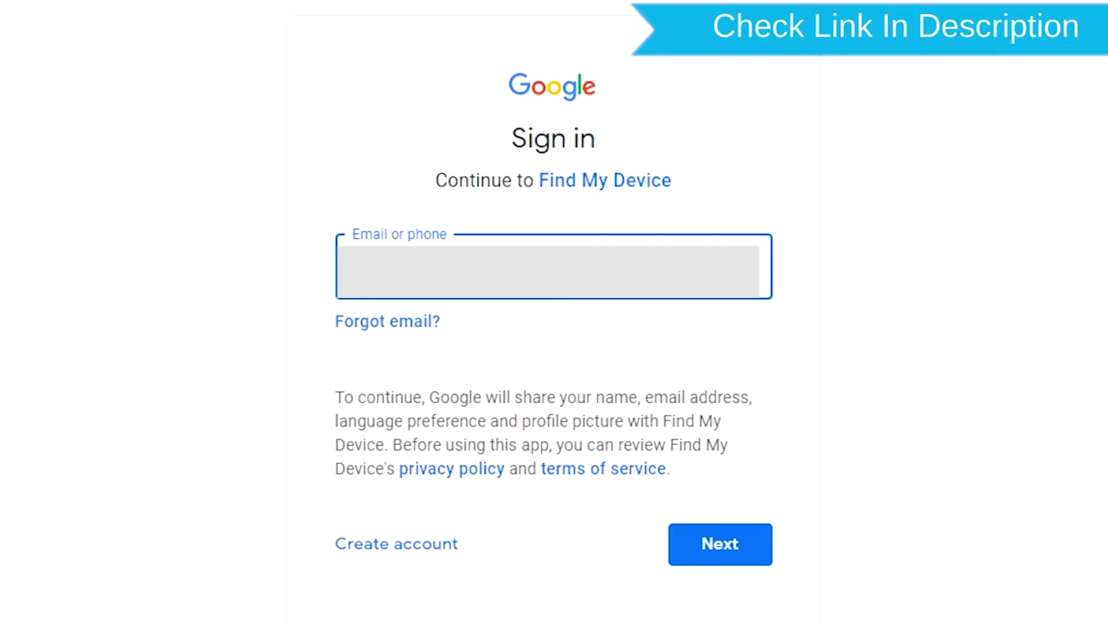
Submit the Google account email, then the password, to finish signing in
key(Return)
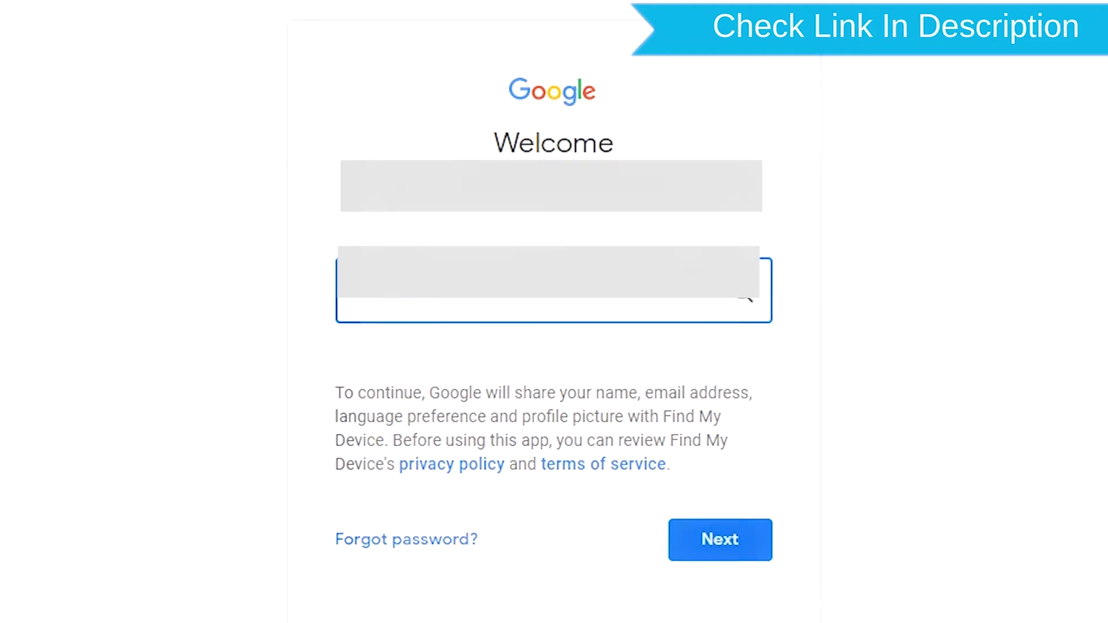
key(Return)
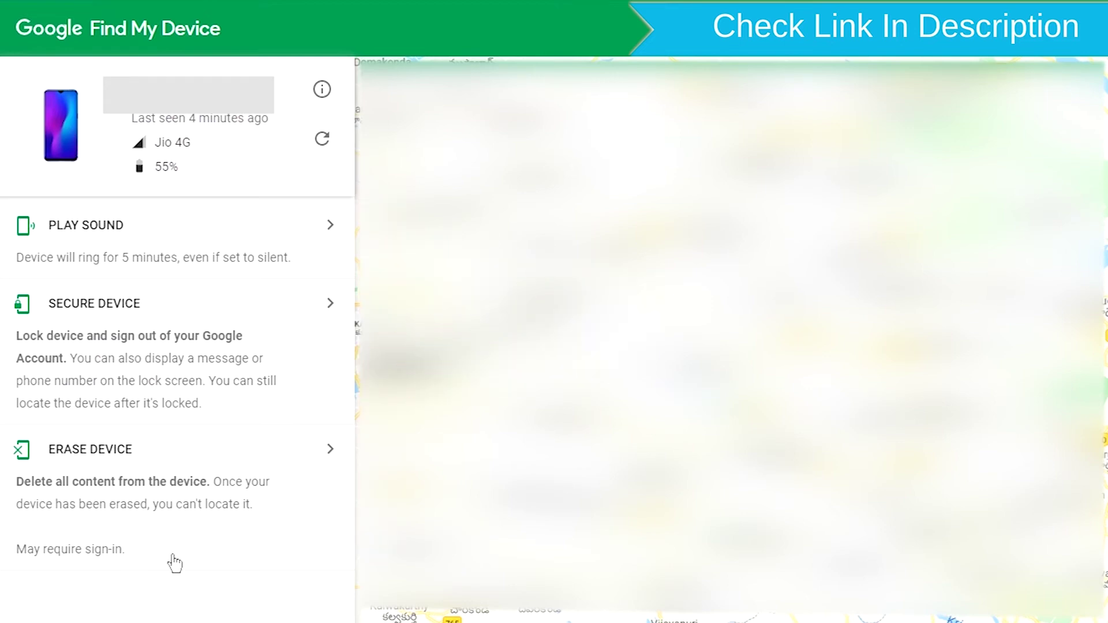
Choose ERASE DEVICE in the left panel for the Galaxy A70
click(150, 468)
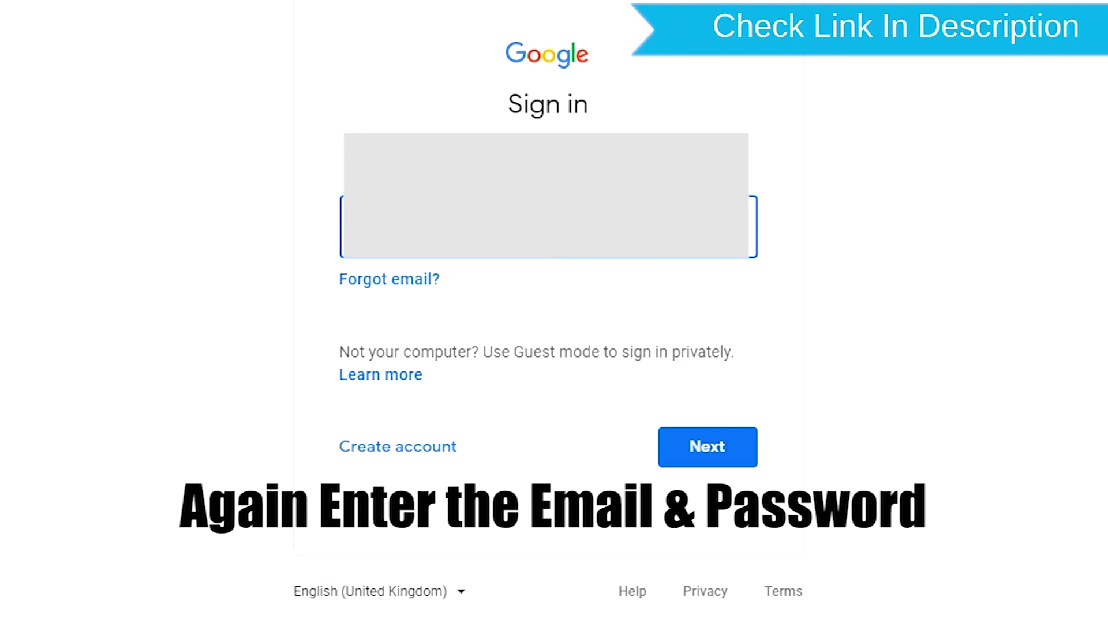
Submit the account email again on the re-authentication page
key(Return)
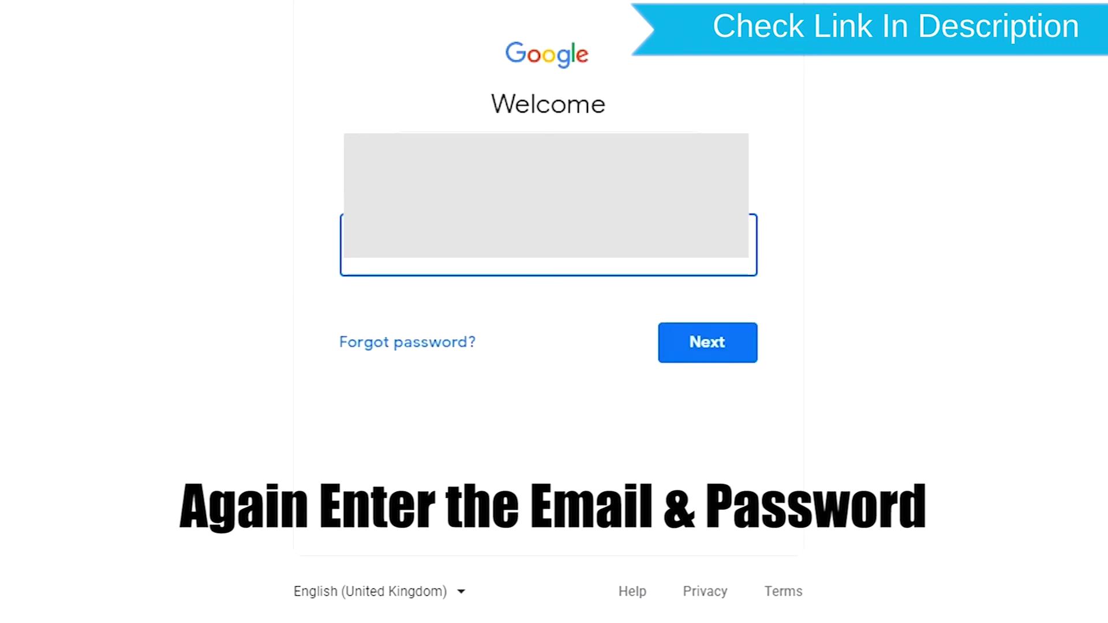